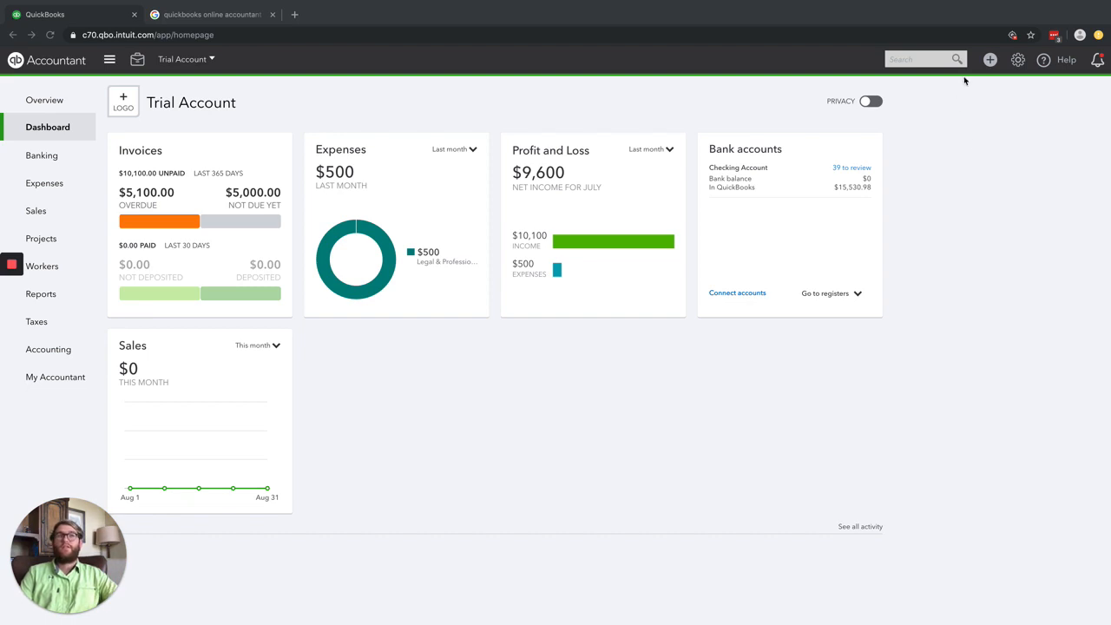
{"action": "left_click", "coordinate": [990, 63]}
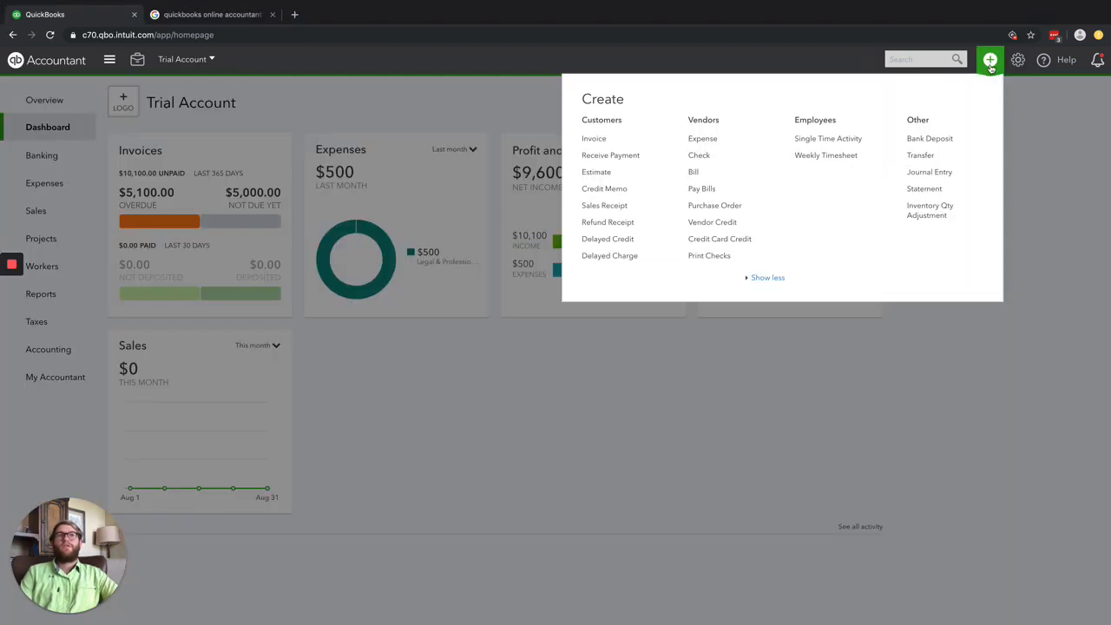
{"action": "left_click", "coordinate": [709, 256]}
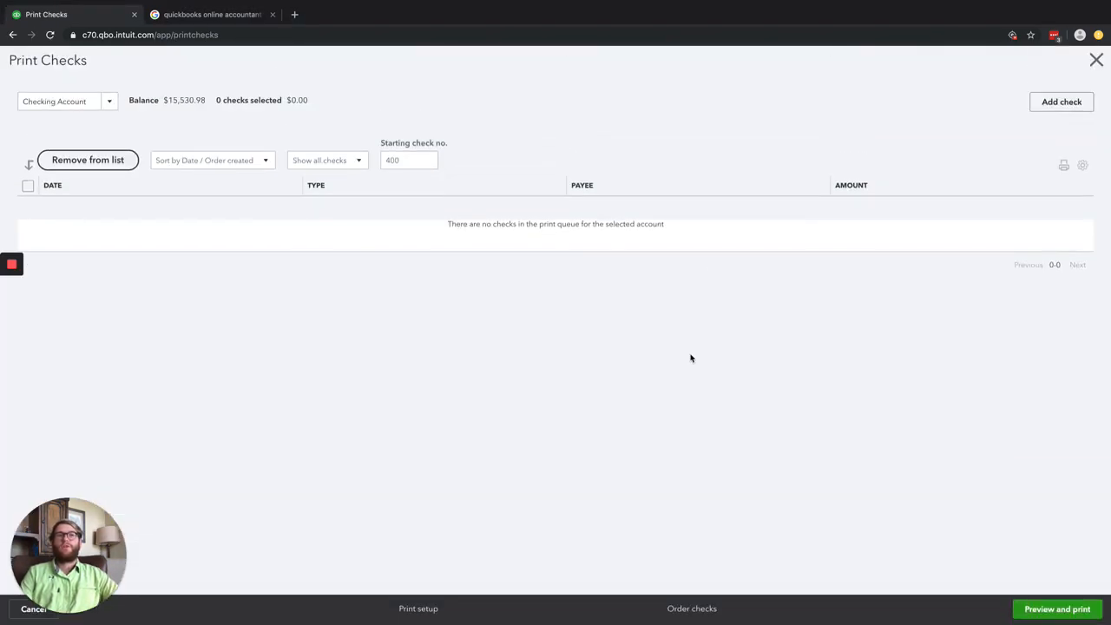
{"action": "left_click", "coordinate": [1097, 59]}
Step: Open the print setup for checks from the Print Checks page and review the instruction on loading blank paper
{"action": "left_click", "coordinate": [990, 61]}
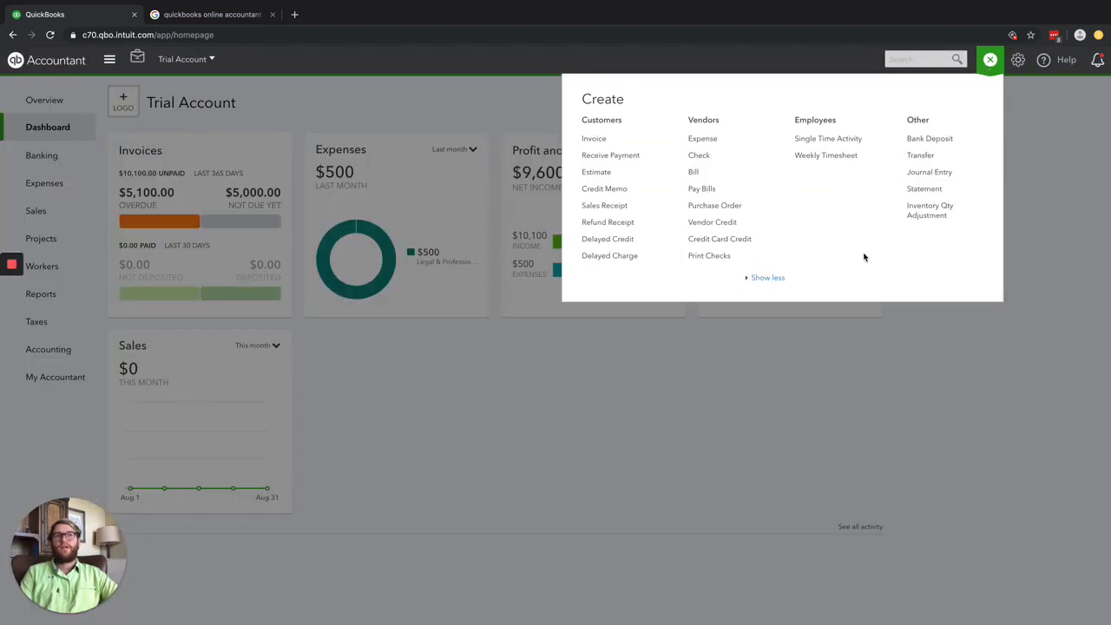
{"action": "left_click", "coordinate": [718, 255]}
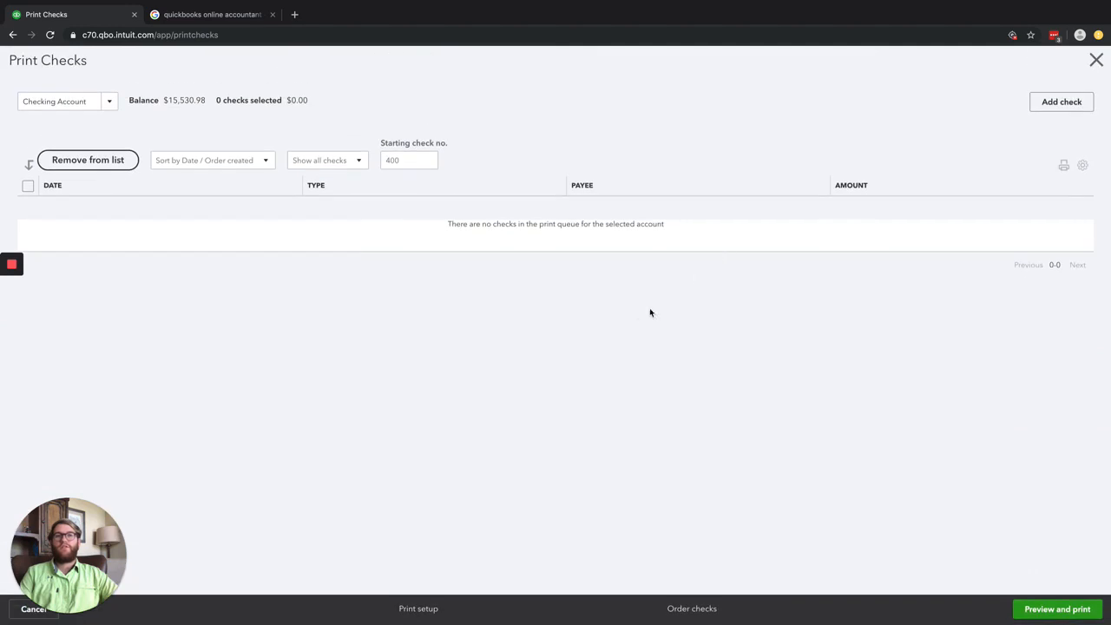
{"action": "left_click", "coordinate": [419, 609]}
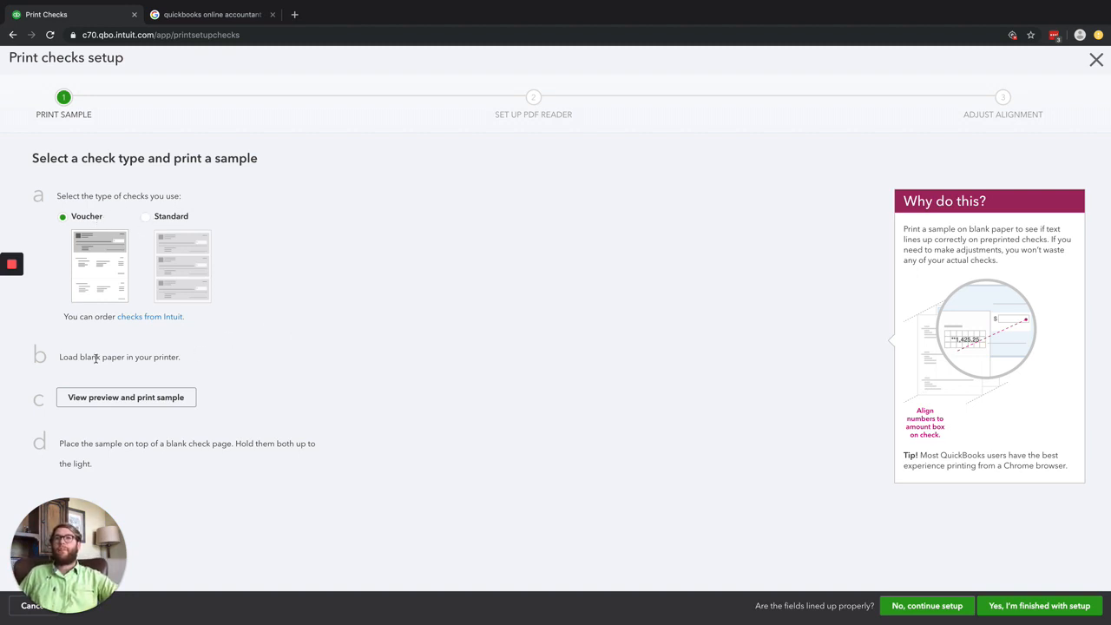
{"action": "left_click_drag", "start_coordinate": [58, 357], "coordinate": [189, 360]}
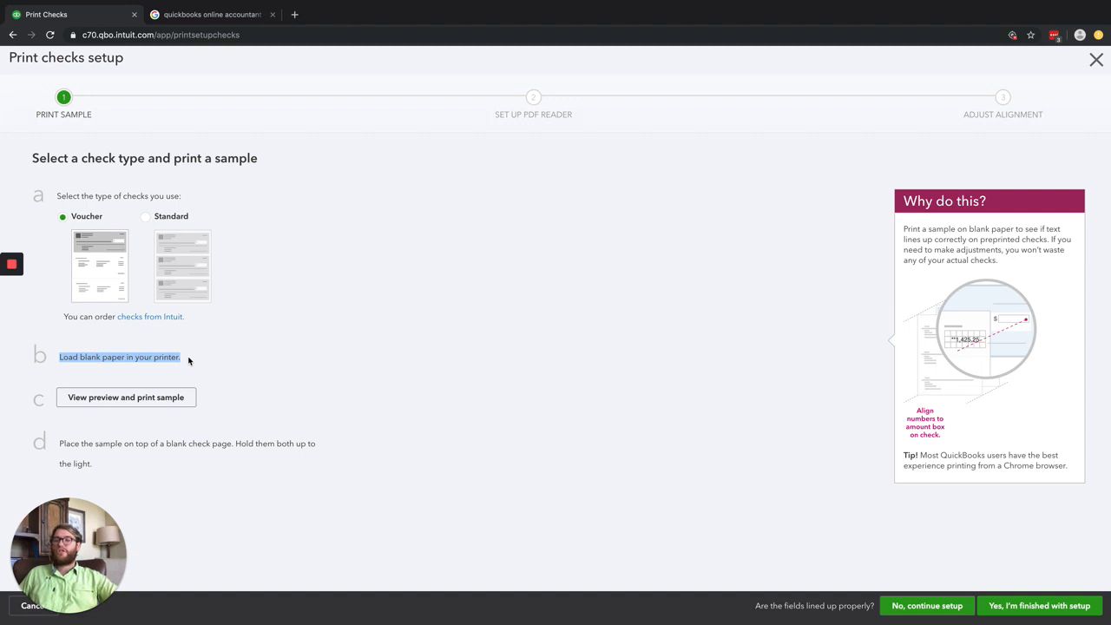
Step: Preview the voucher check sample with its alignment grid, check the print dialog, and close both without printing
{"action": "left_click", "coordinate": [165, 405]}
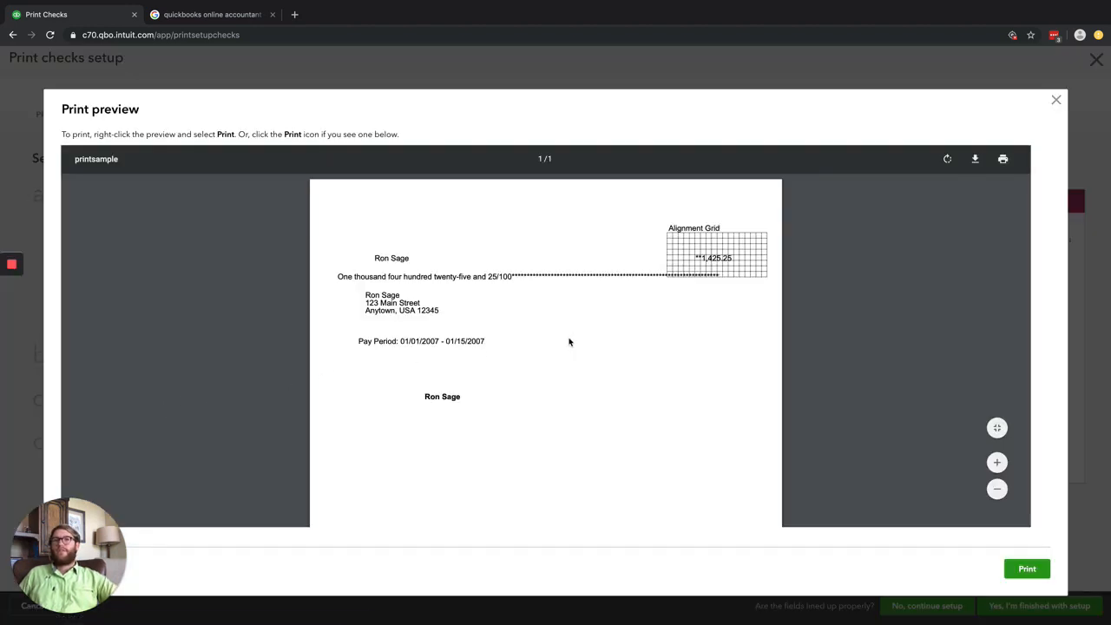
{"action": "scroll", "coordinate": [707, 256], "scroll_direction": "down", "scroll_amount": 3}
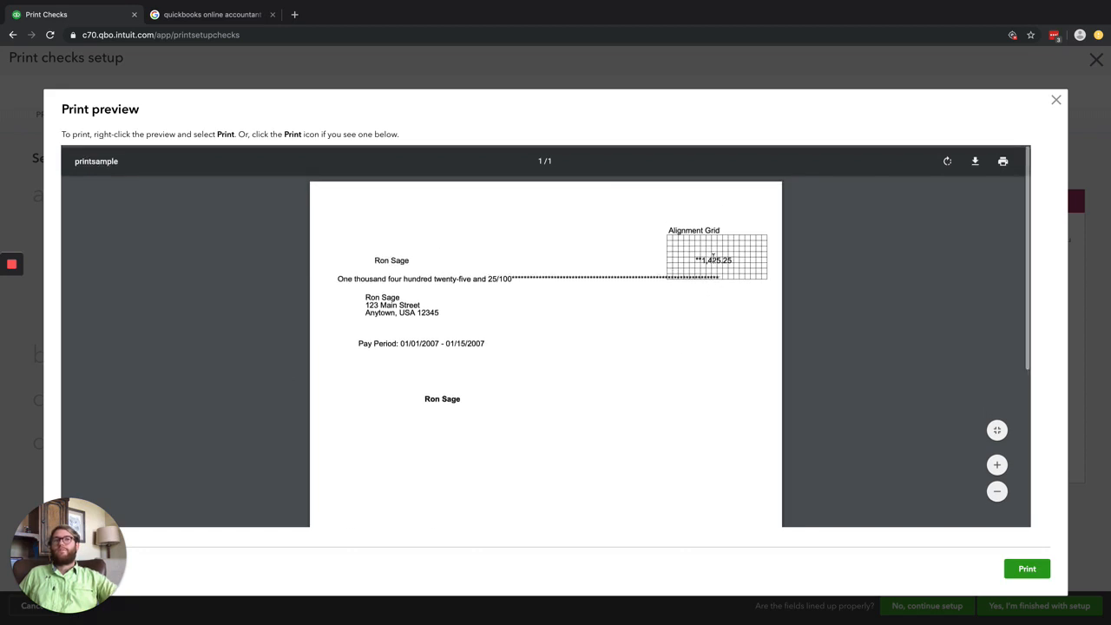
{"action": "scroll", "coordinate": [699, 269], "scroll_direction": "down", "scroll_amount": 1}
{"action": "scroll", "coordinate": [708, 268], "scroll_direction": "up", "scroll_amount": 3}
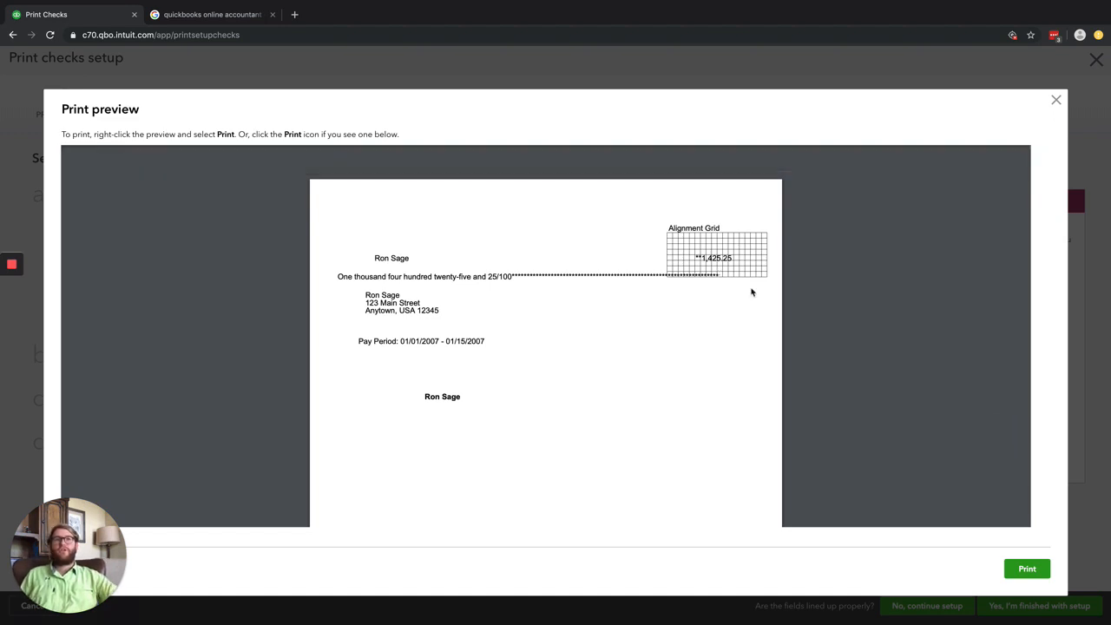
{"action": "left_click", "coordinate": [1033, 568]}
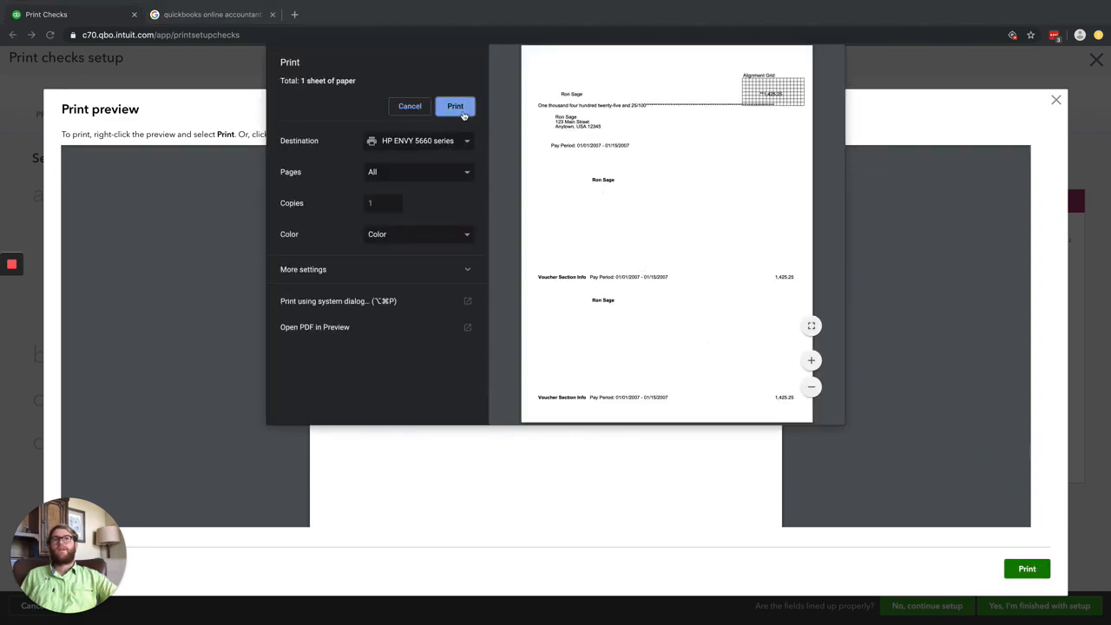
{"action": "left_click", "coordinate": [416, 109]}
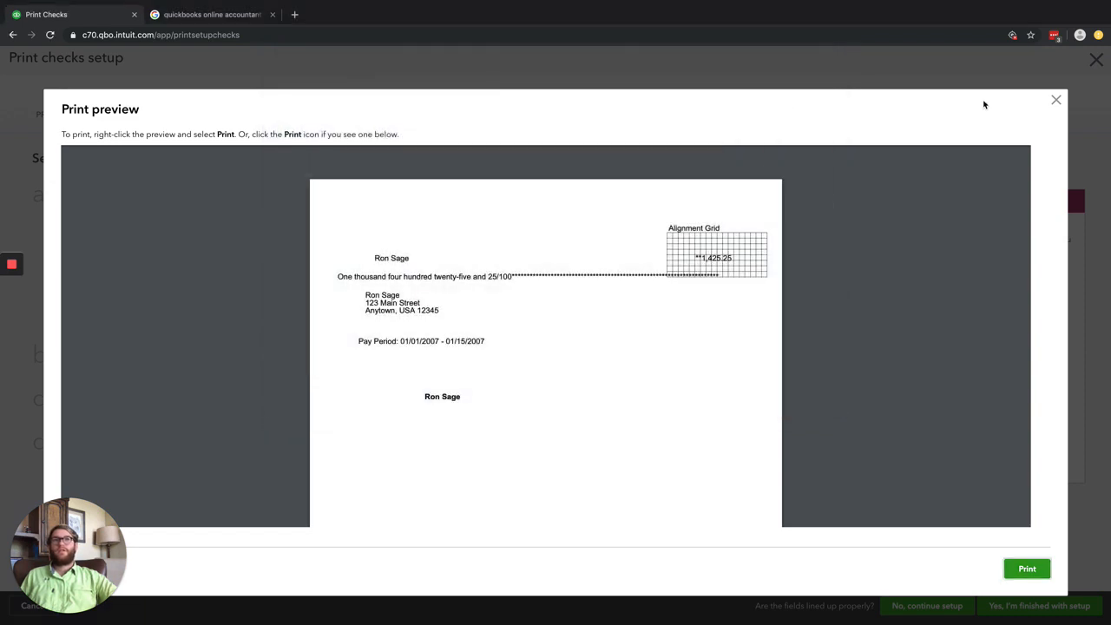
{"action": "left_click", "coordinate": [1056, 101]}
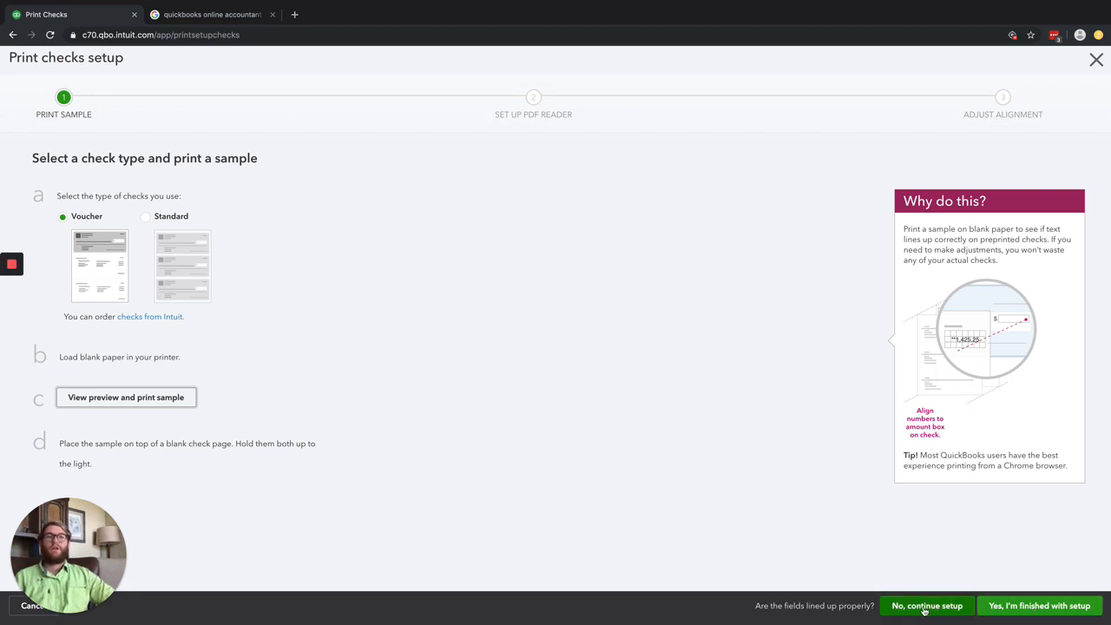
Step: Continue the check setup past the PDF reader stage to the fine-tune alignment stage
{"action": "left_click", "coordinate": [924, 605]}
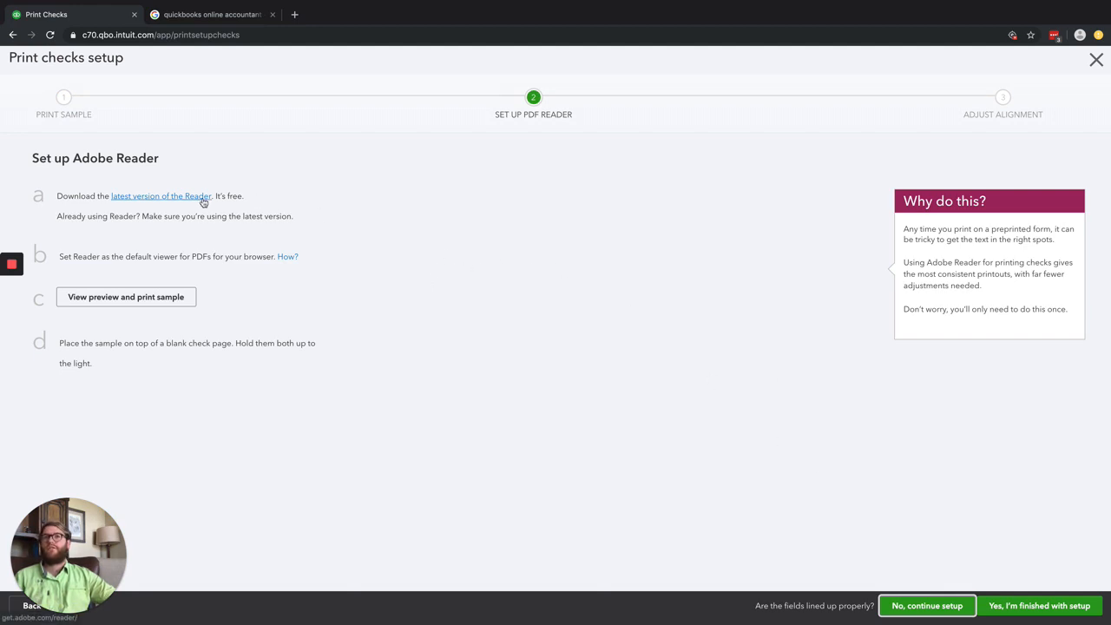
{"action": "left_click", "coordinate": [933, 613]}
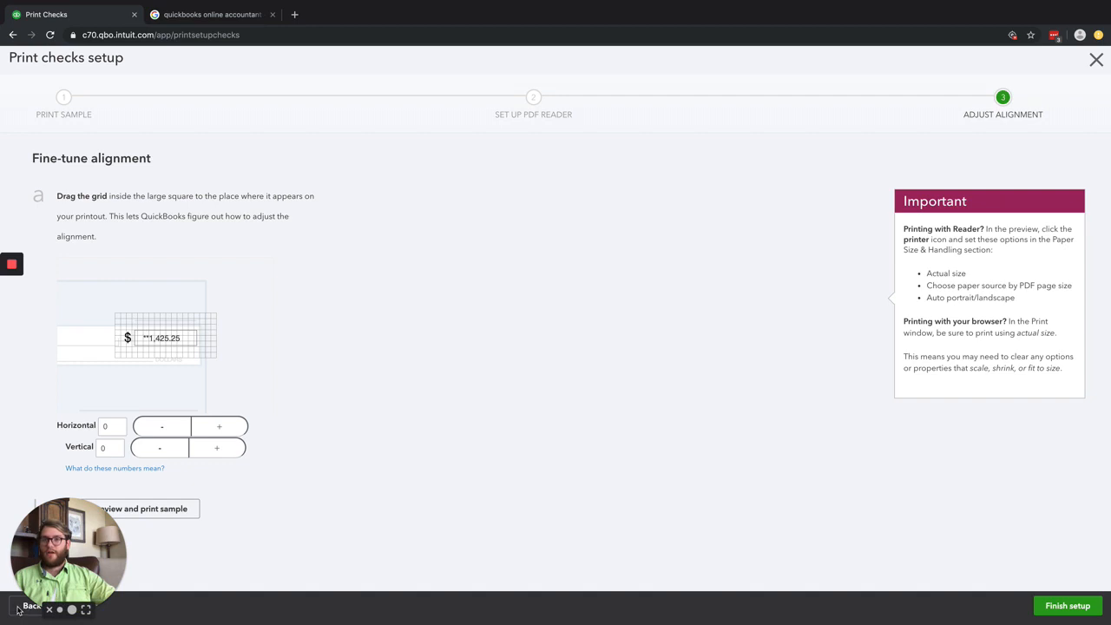
{"action": "left_click_drag", "start_coordinate": [63, 565], "coordinate": [63, 486]}
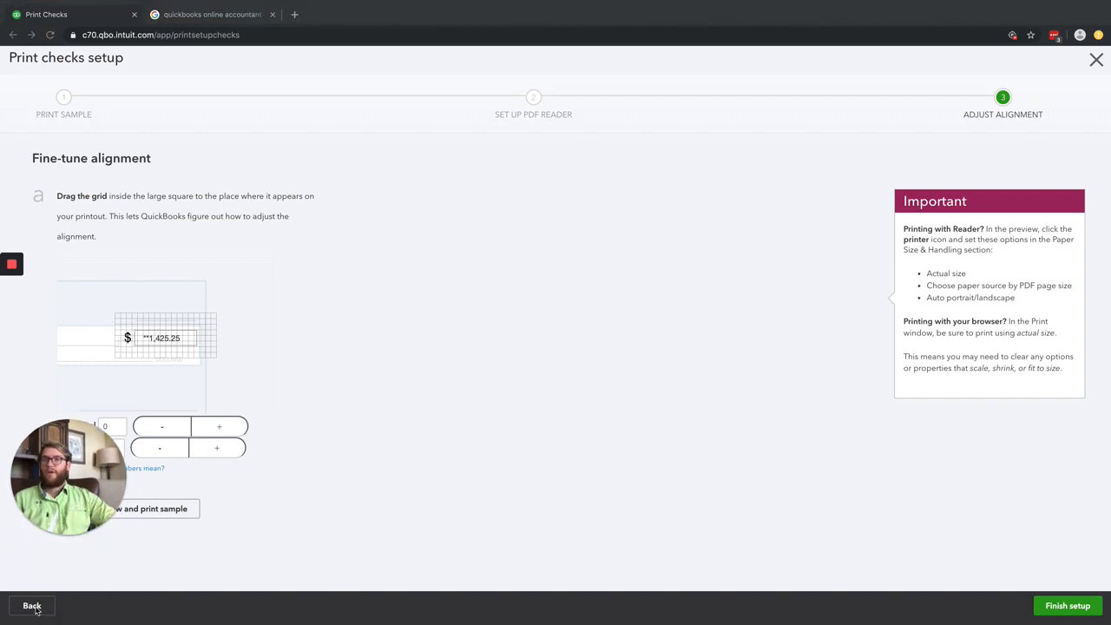
{"action": "left_click", "coordinate": [39, 606]}
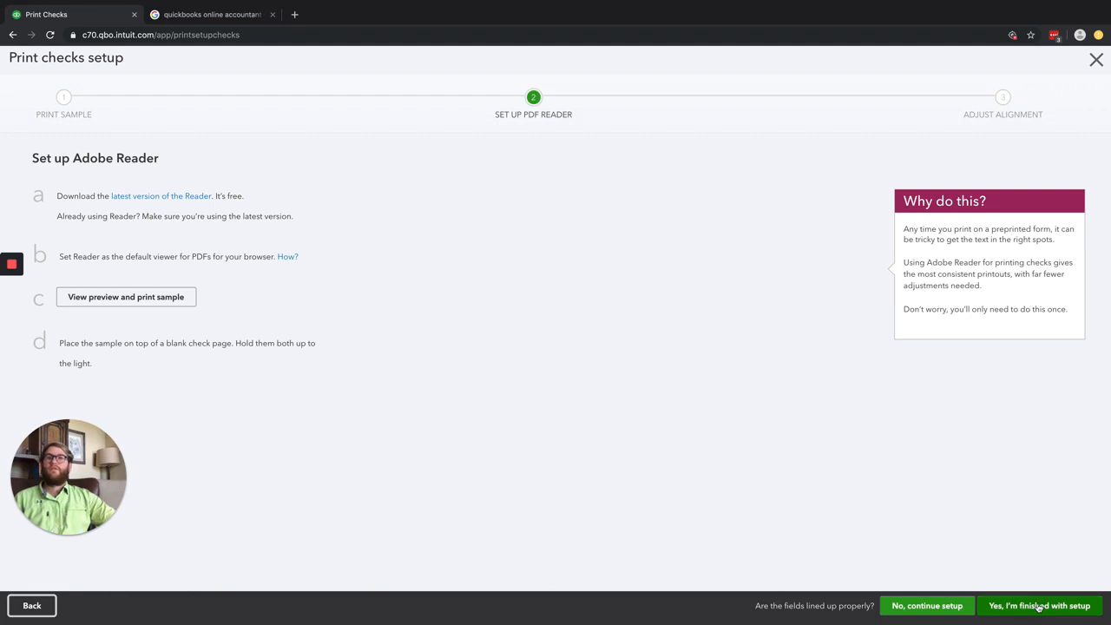
{"action": "left_click", "coordinate": [908, 612]}
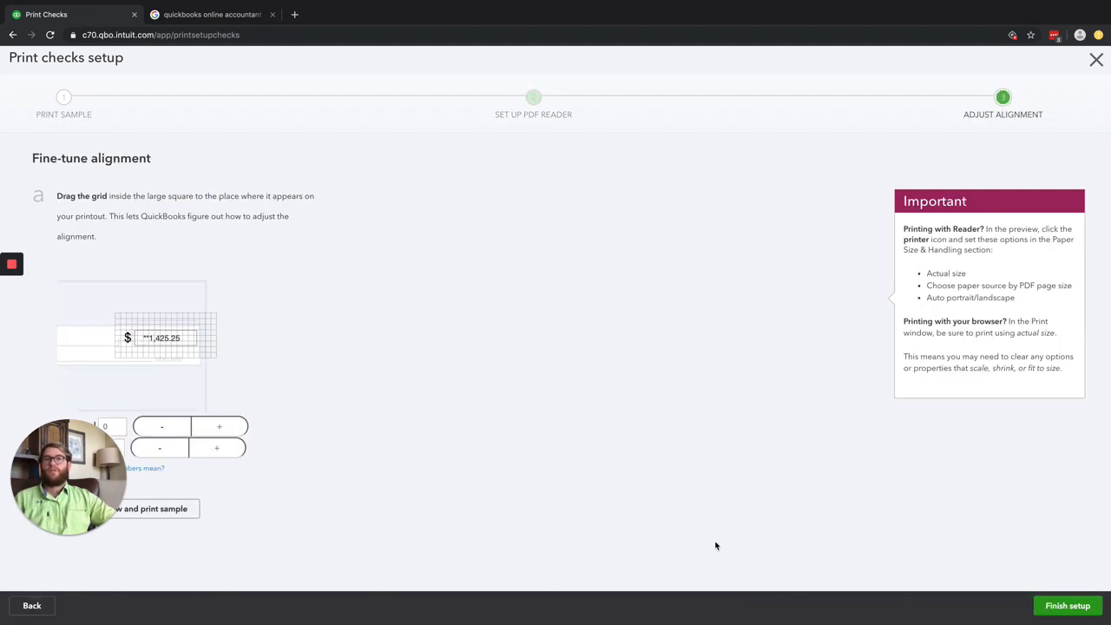
{"action": "left_click_drag", "start_coordinate": [69, 502], "coordinate": [63, 588]}
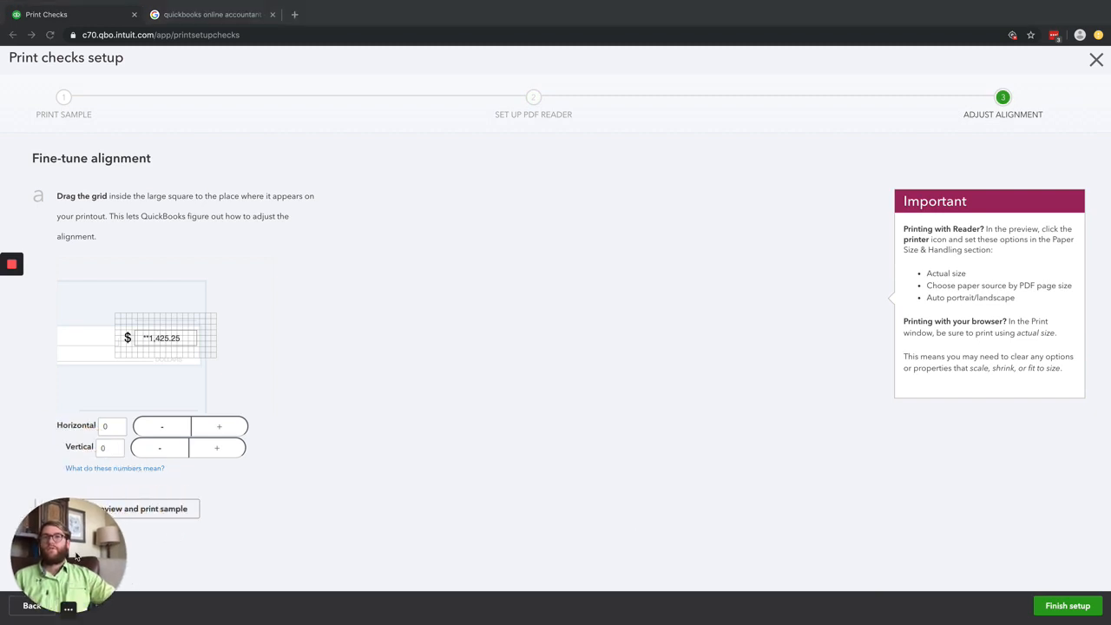
Step: Shift the alignment grid to about horizontal -3 and vertical -21, and preview the check sample with that offset
{"action": "left_click", "coordinate": [113, 426]}
{"action": "key", "text": "Tab"}
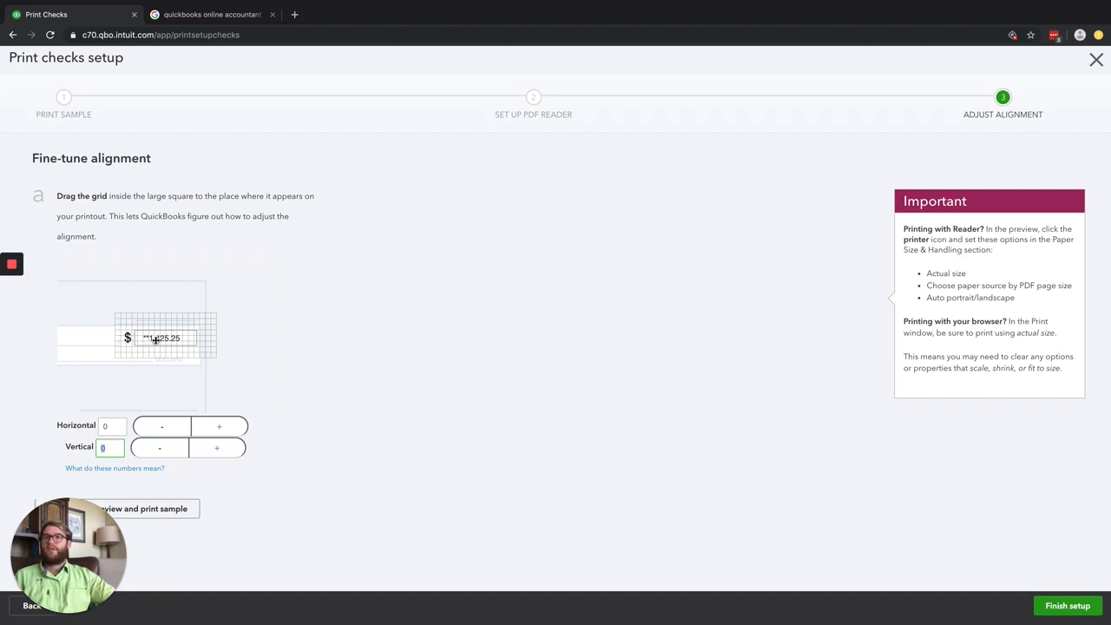
{"action": "mouse_move", "coordinate": [156, 339]}
{"action": "left_mouse_down"}
{"action": "mouse_move", "coordinate": [158, 322]}
{"action": "mouse_move", "coordinate": [169, 336]}
{"action": "left_mouse_up"}
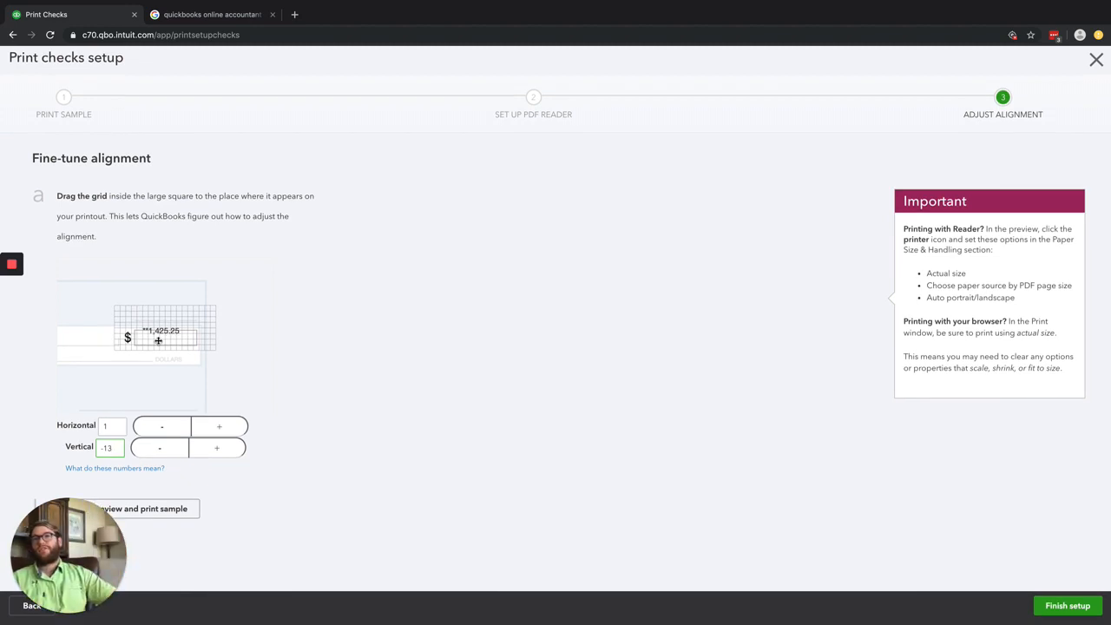
{"action": "left_click_drag", "start_coordinate": [161, 331], "coordinate": [163, 339]}
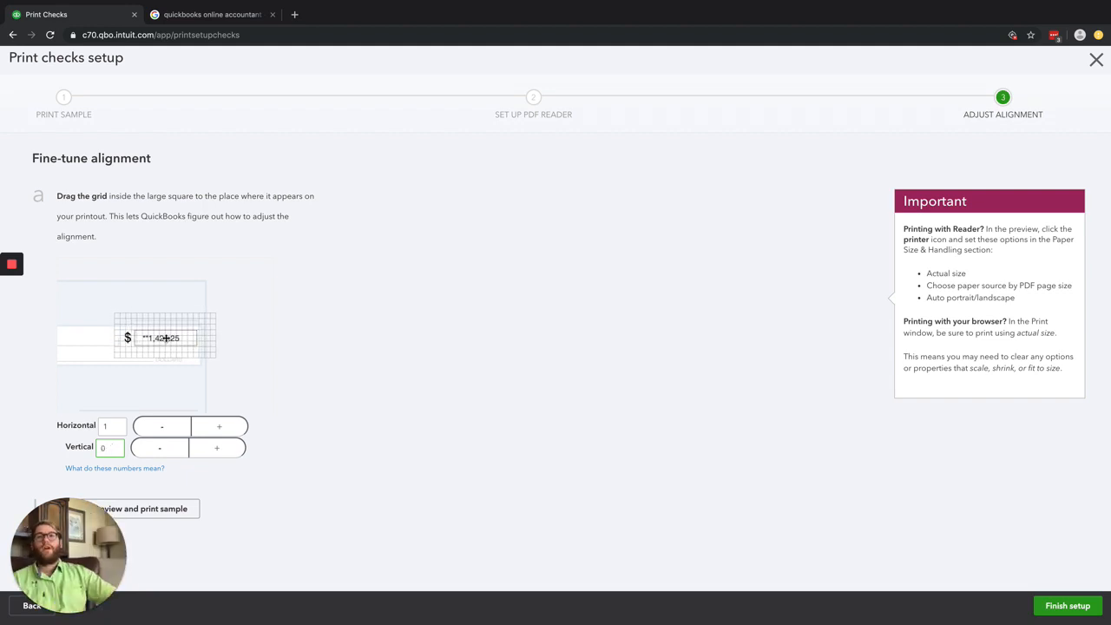
{"action": "left_click_drag", "start_coordinate": [166, 337], "coordinate": [170, 326]}
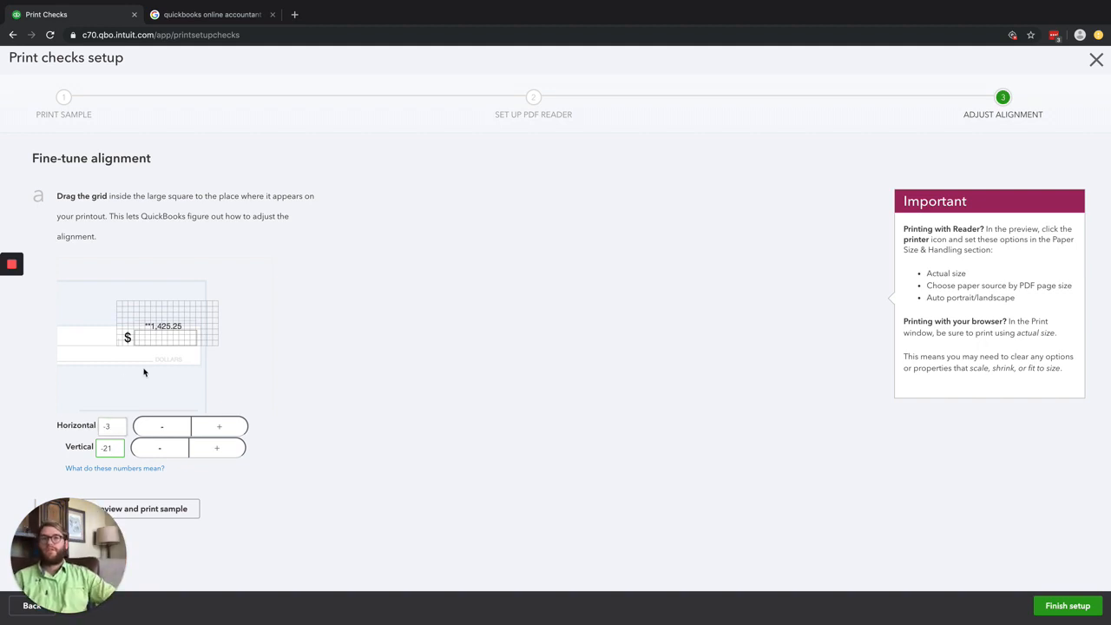
{"action": "left_click", "coordinate": [147, 511]}
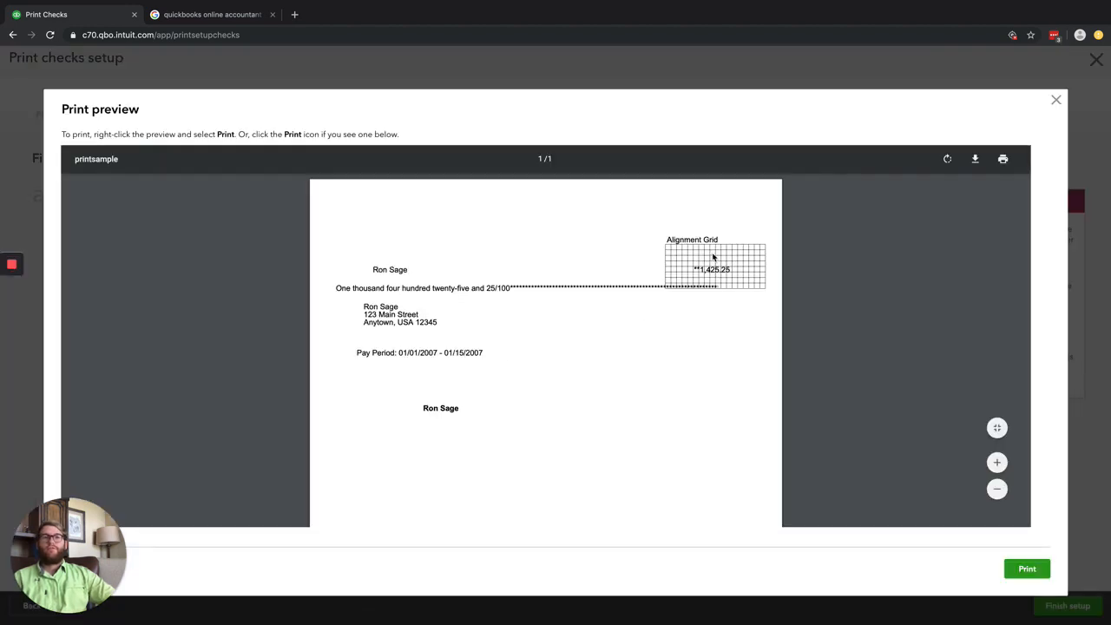
{"action": "left_click", "coordinate": [1057, 100]}
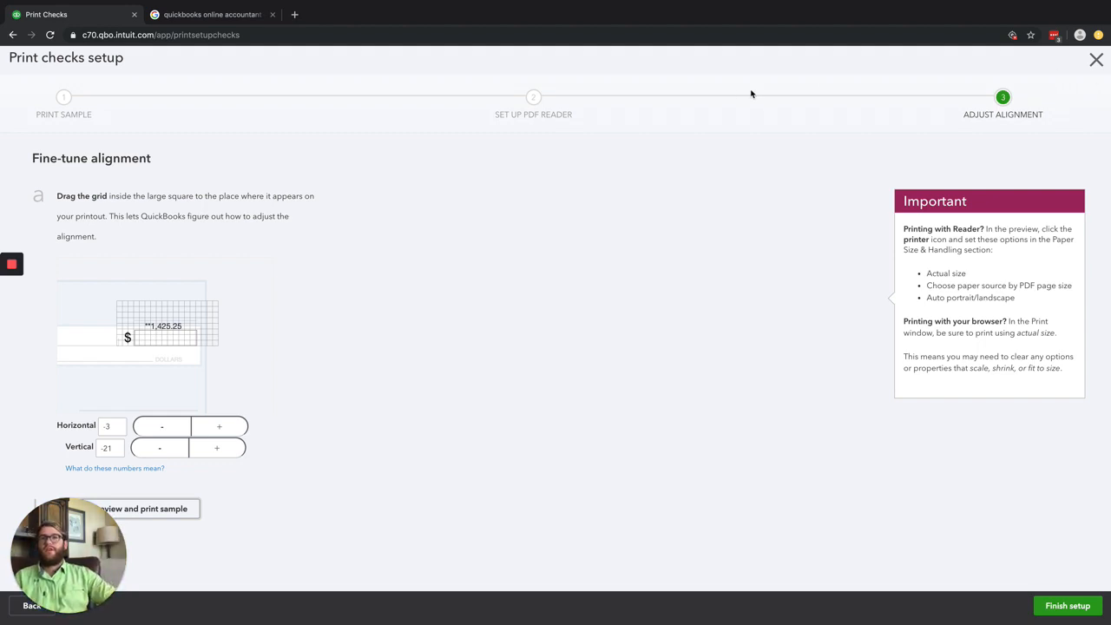
Step: Move the alignment grid to about horizontal 2 and vertical -3, finish the setup, and leave Print Checks
{"action": "mouse_move", "coordinate": [168, 326]}
{"action": "left_mouse_down"}
{"action": "mouse_move", "coordinate": [176, 322]}
{"action": "mouse_move", "coordinate": [174, 336]}
{"action": "left_mouse_up"}
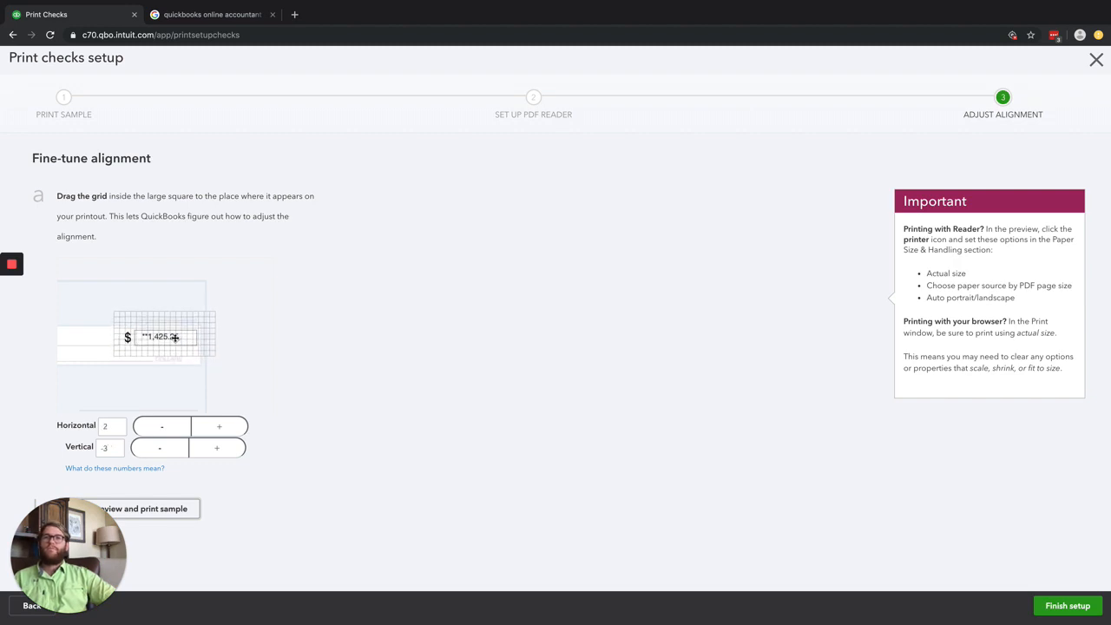
{"action": "left_click", "coordinate": [1050, 605]}
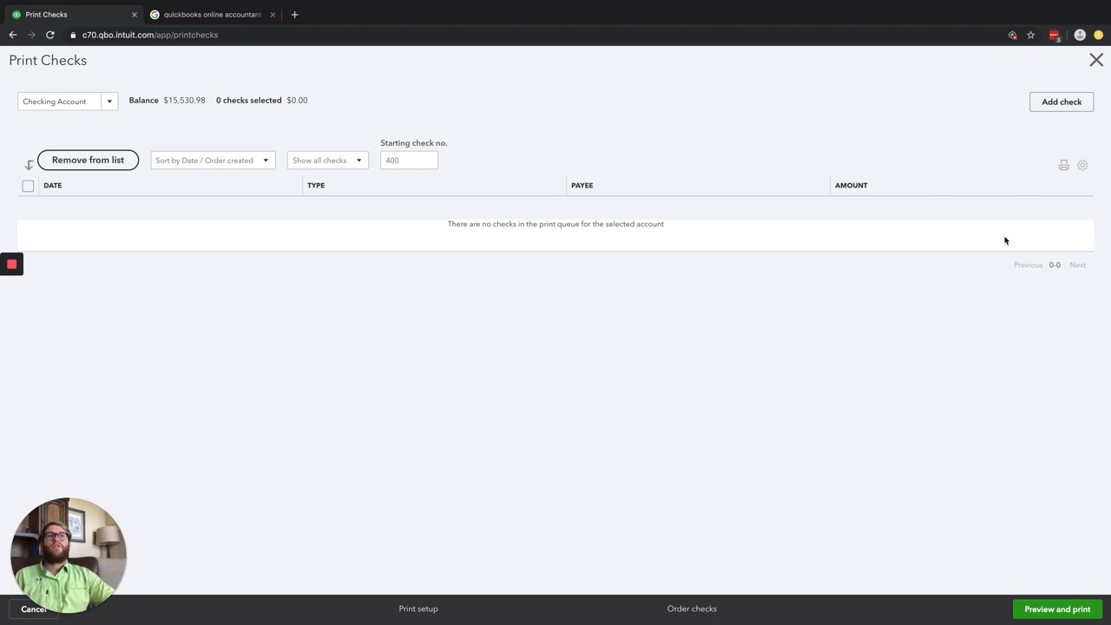
{"action": "left_click", "coordinate": [1095, 60]}
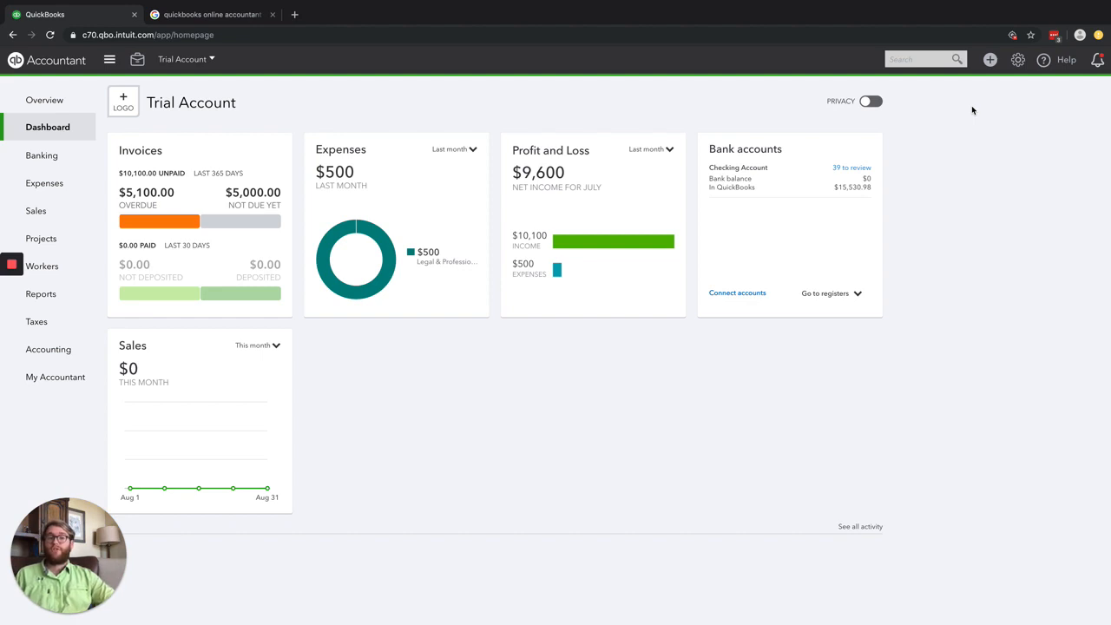
{"action": "left_click", "coordinate": [1019, 63]}
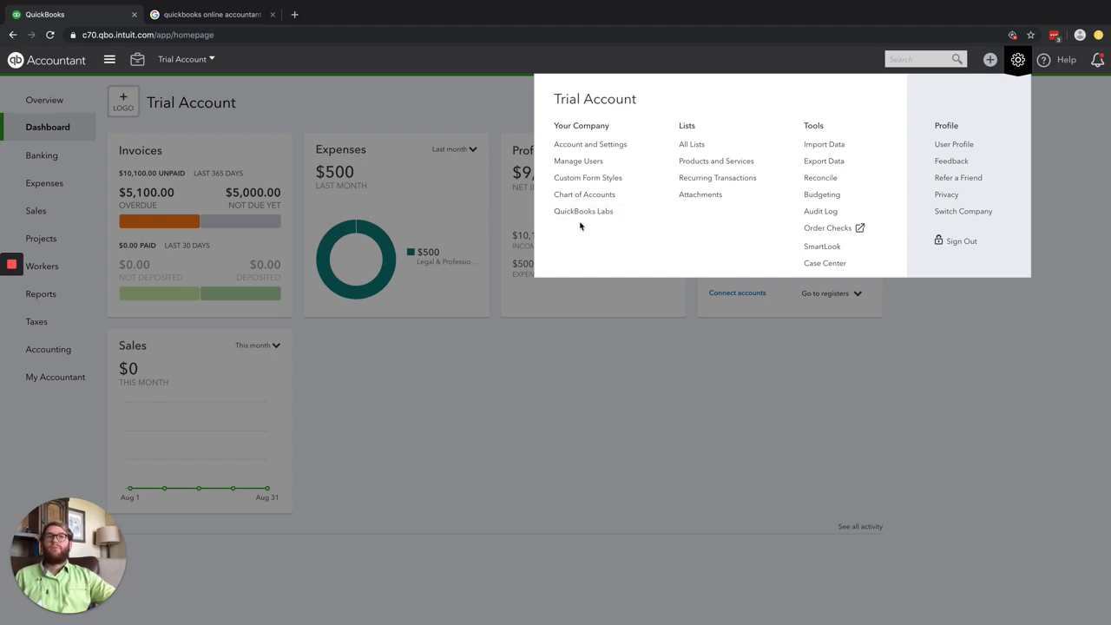
{"action": "left_click", "coordinate": [630, 405]}
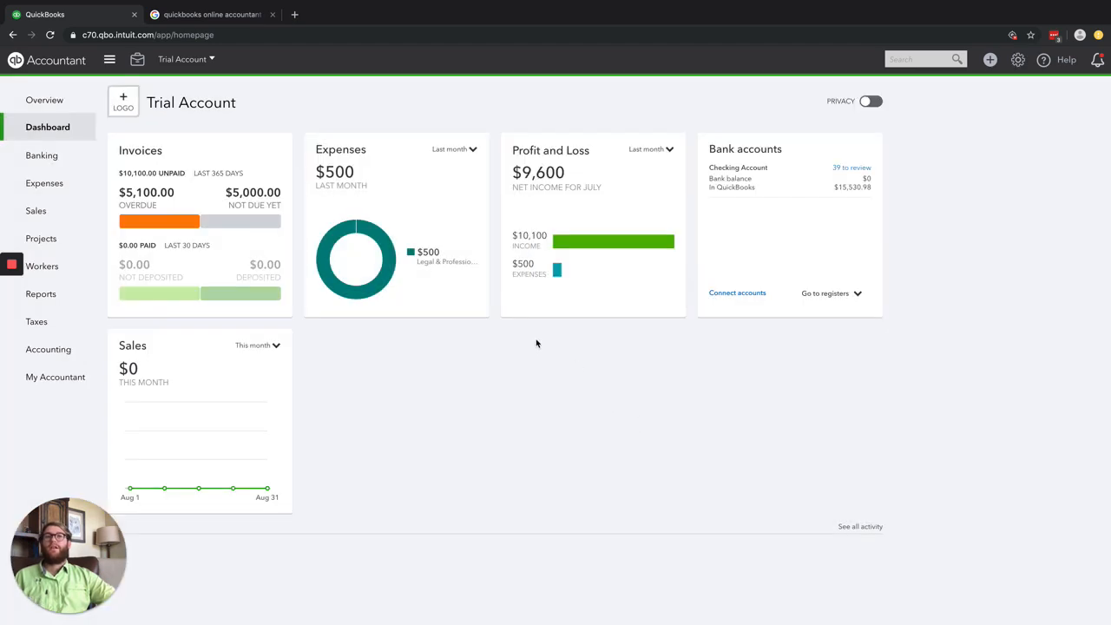